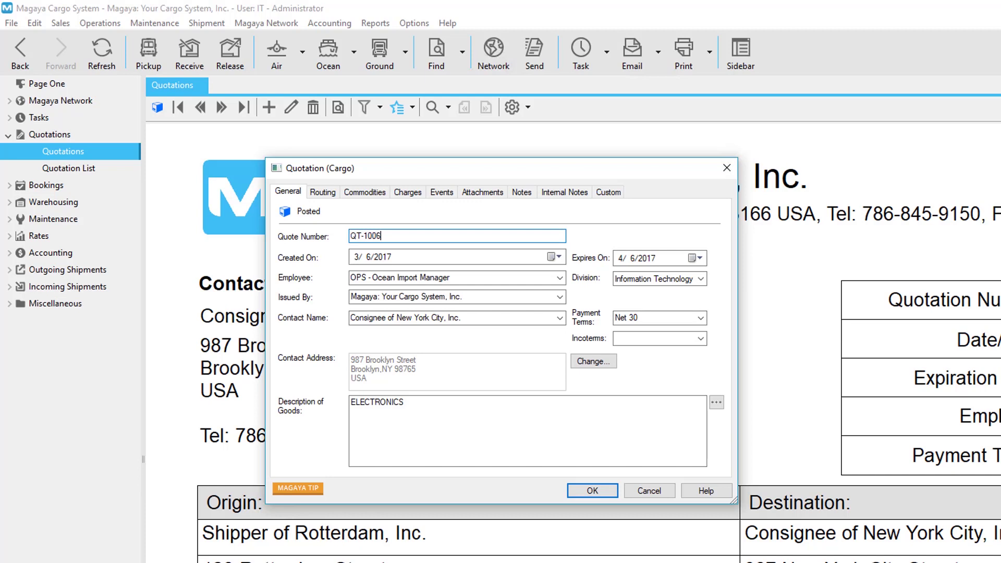
Check expiry date, contact and payment terms, then show routing with Vessel, Containerized mode
left_click(697, 258)
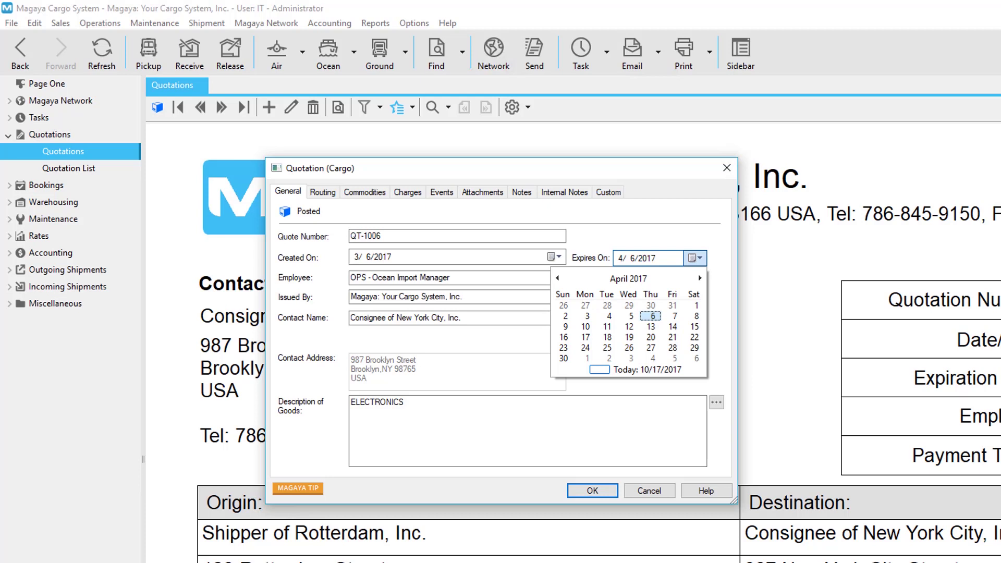
left_click(560, 318)
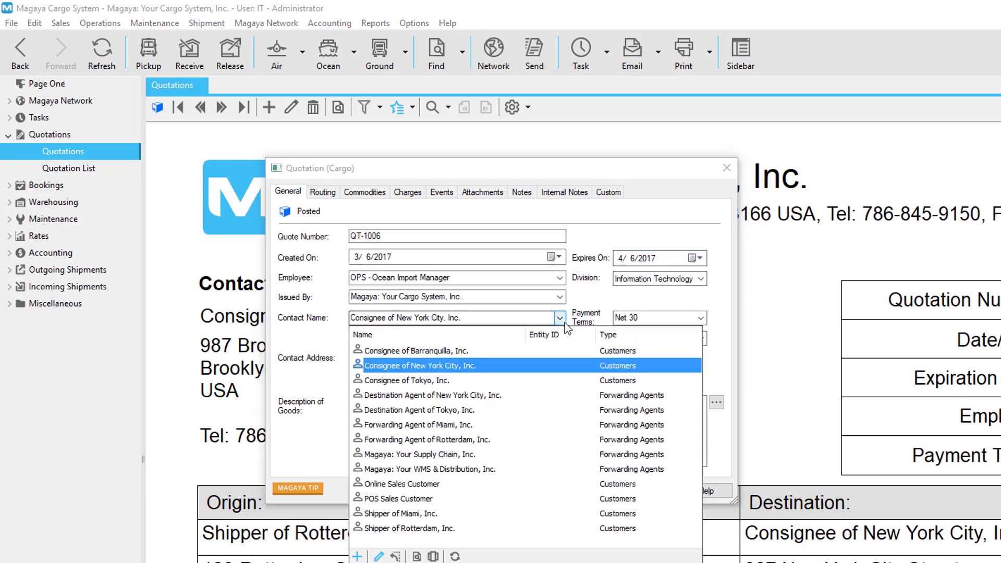
left_click(561, 318)
left_click(593, 362)
key("Escape")
left_click(701, 317)
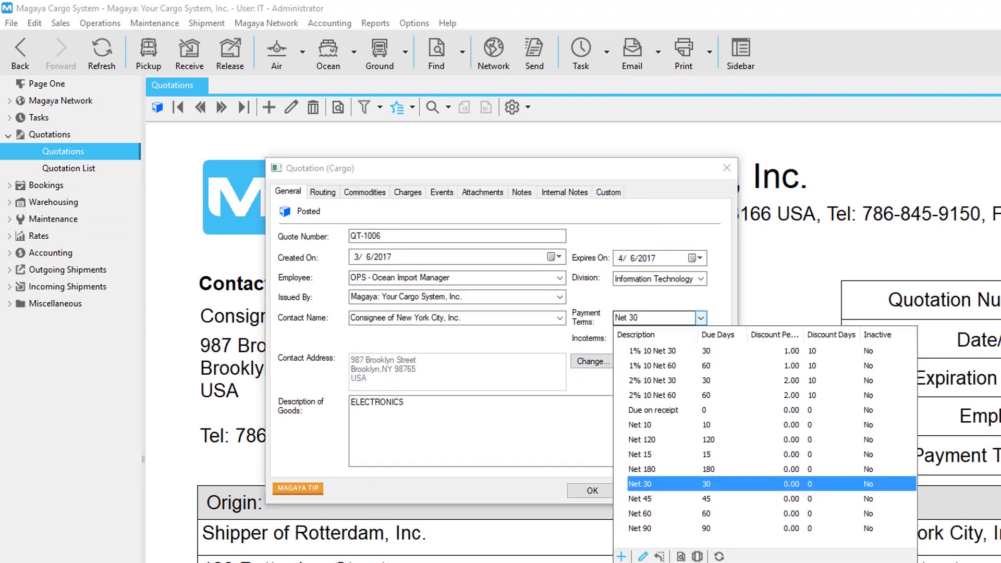
left_click(323, 192)
left_click(719, 213)
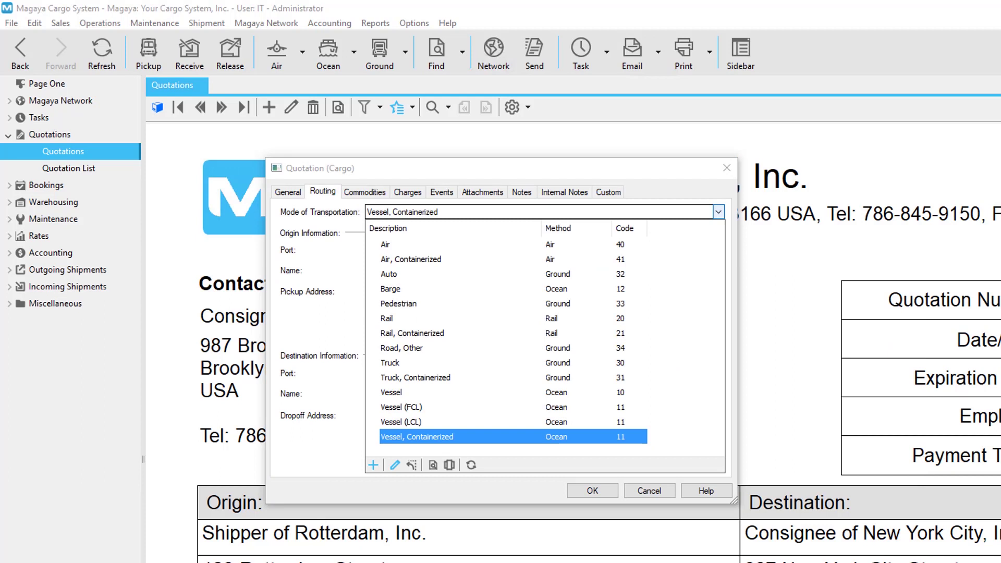
Keep Rotterdam as origin and New York as destination, then review the TELEVISIONS commodity
left_click(719, 250)
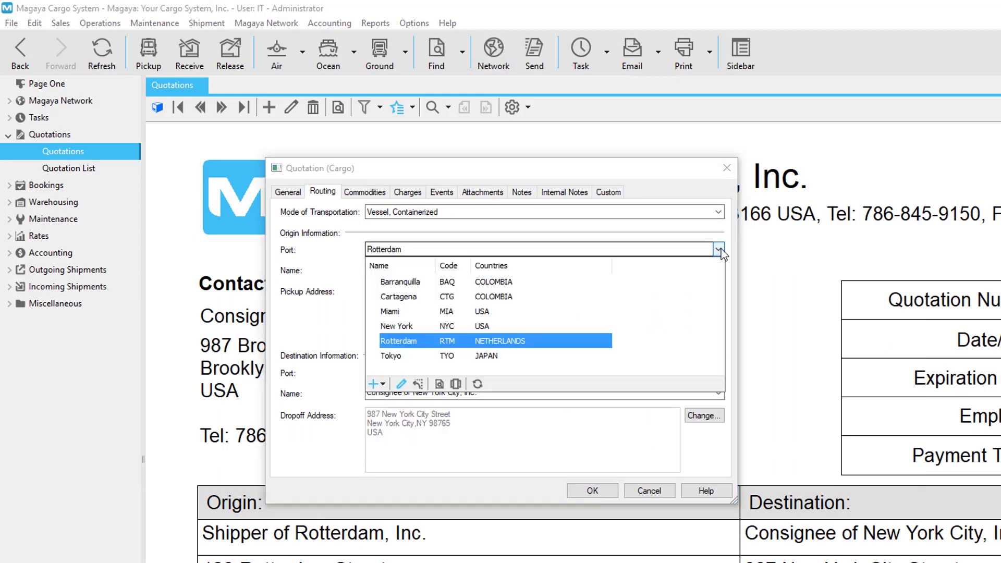
left_click(718, 373)
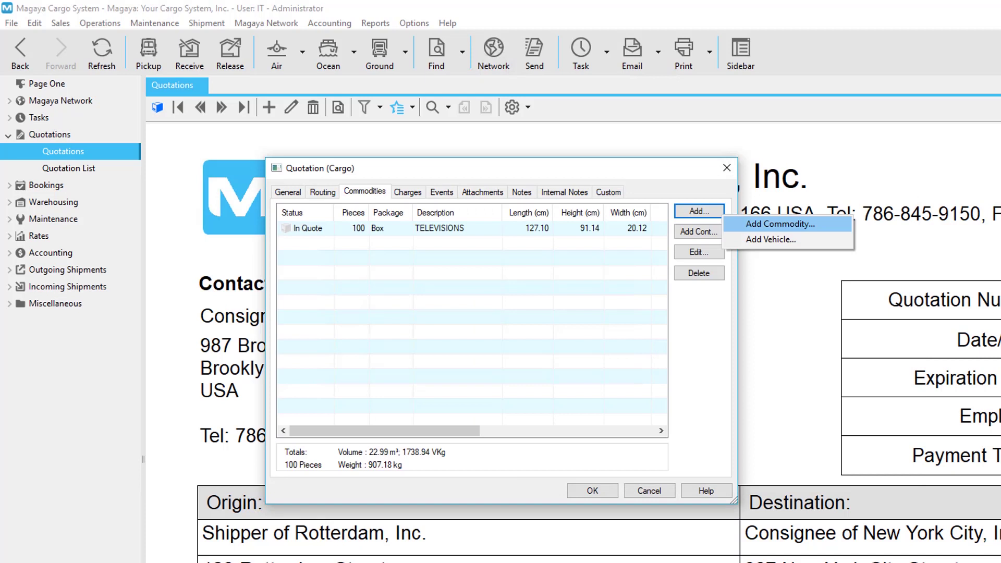
left_click(780, 224)
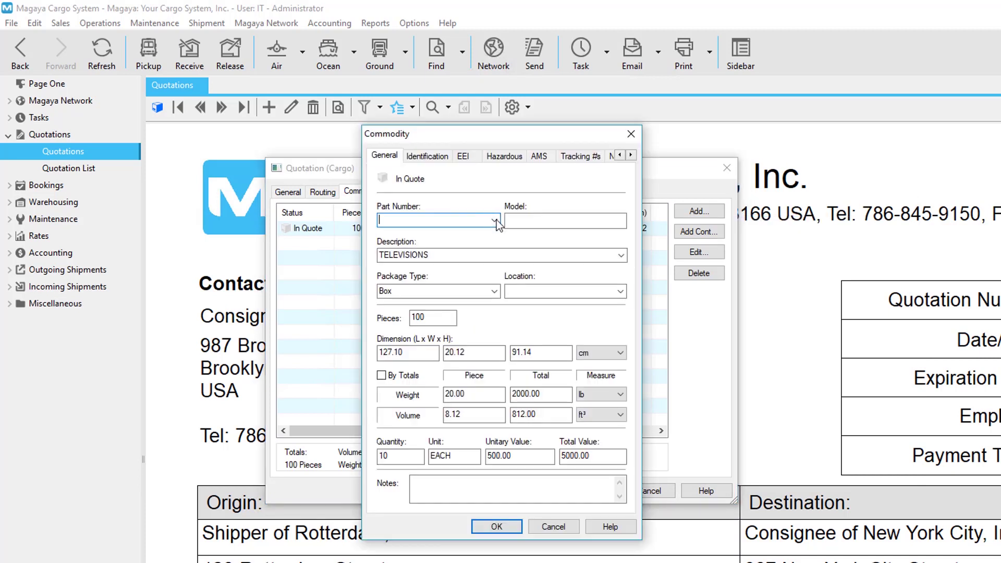
Try ELECTRONICS, vehicle and container entries but cancel, leaving only TELEVISIONS (100 boxes)
left_click(494, 220)
left_click(376, 258)
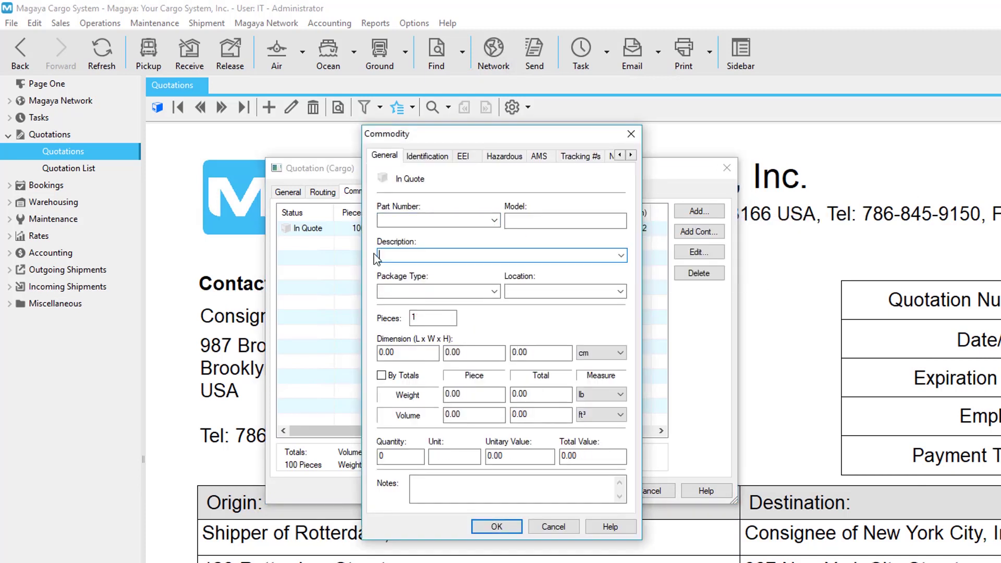
type("ELECTRONICS")
left_click(686, 235)
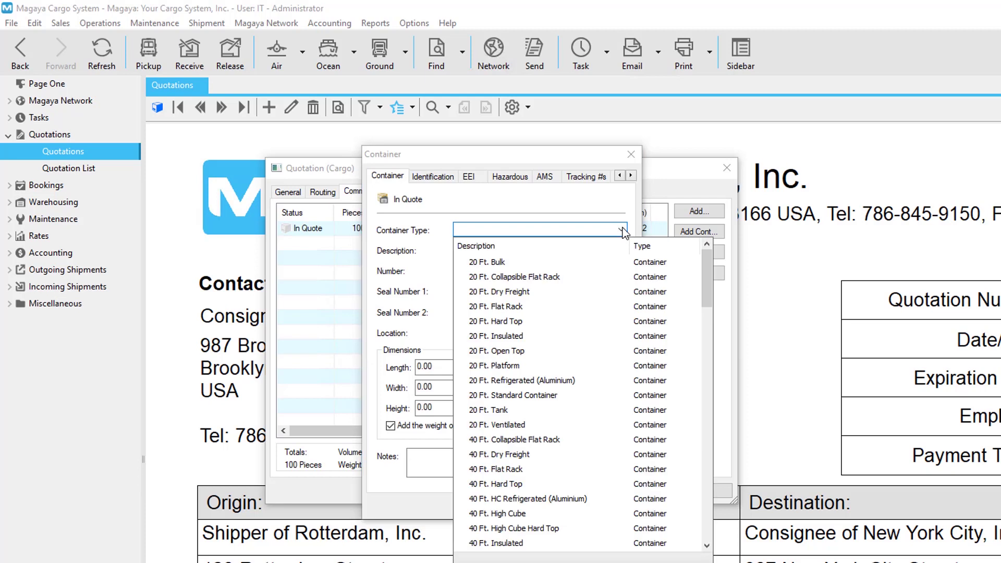
left_click(623, 229)
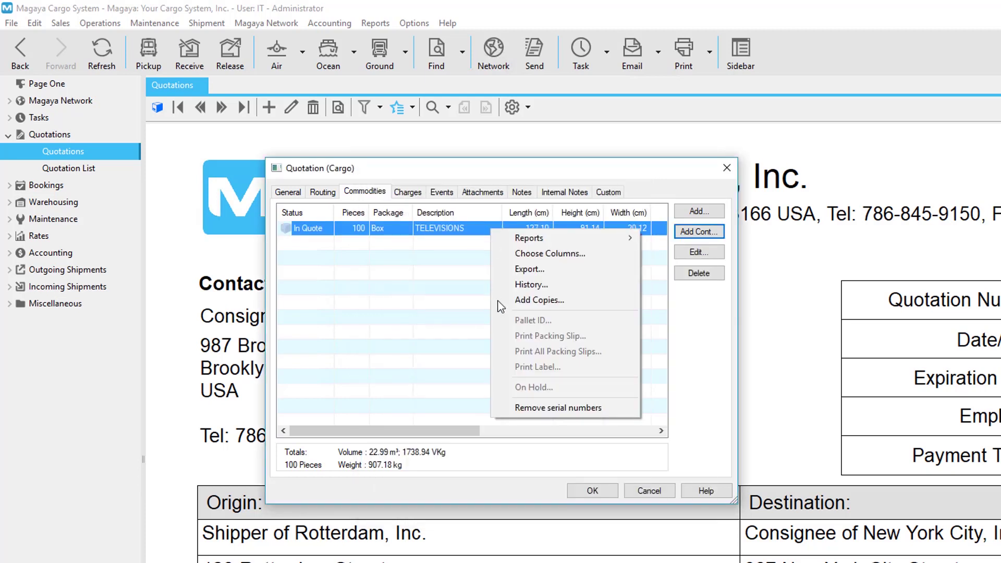
left_click(499, 301)
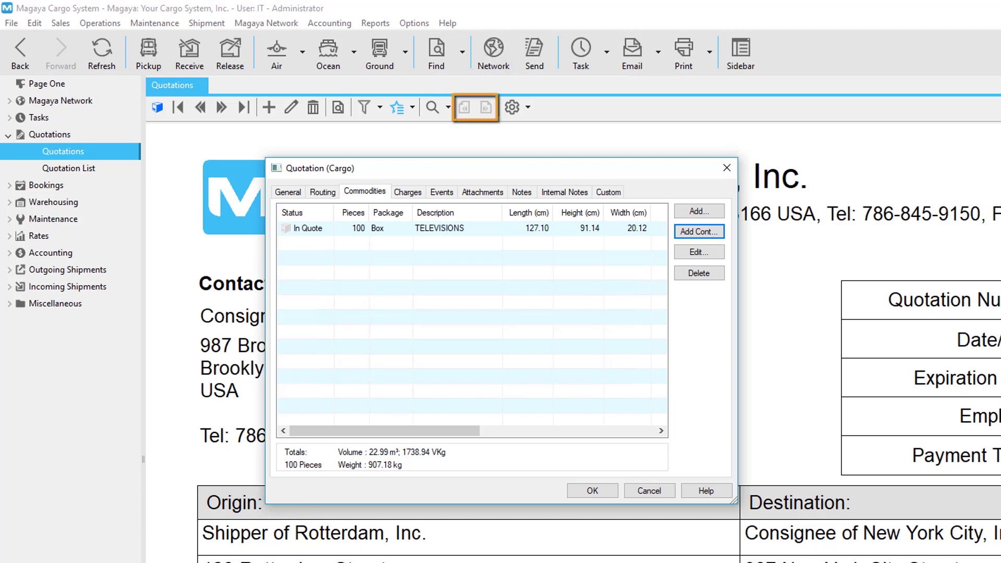
Review the quotation notes, check Print and Email options, and create a task for QT-1006
left_click(525, 194)
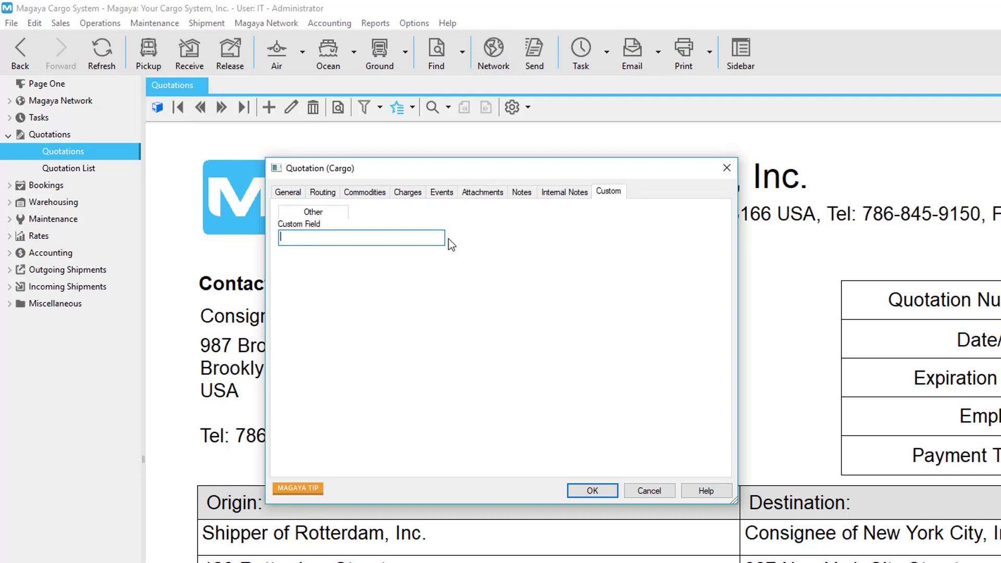
key("Return")
left_click(710, 51)
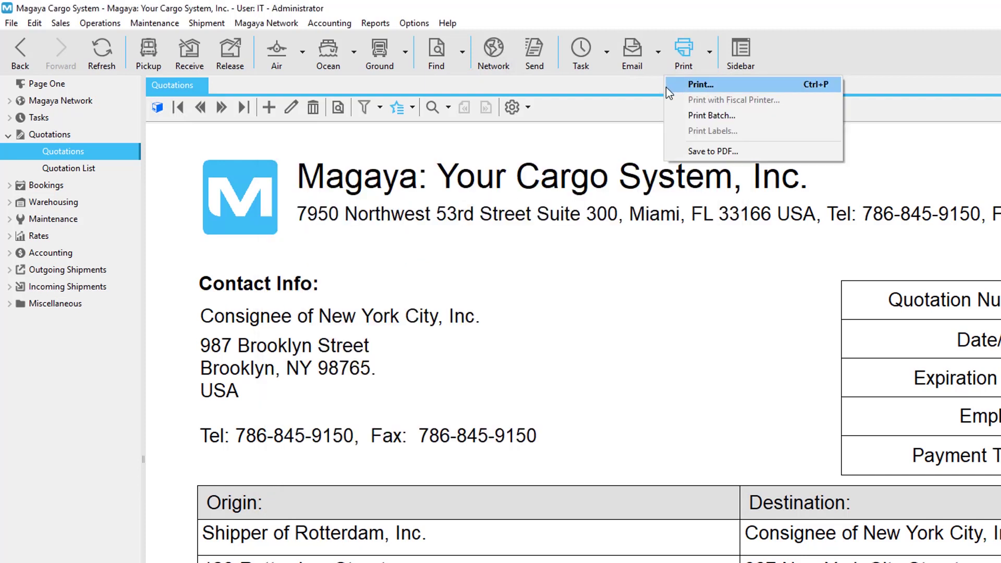
left_click(632, 51)
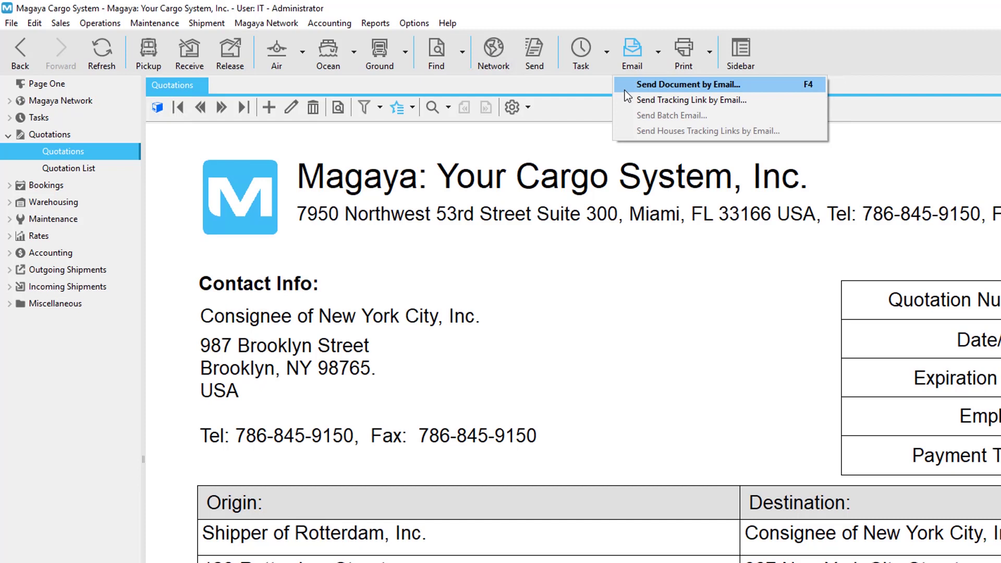
left_click(606, 52)
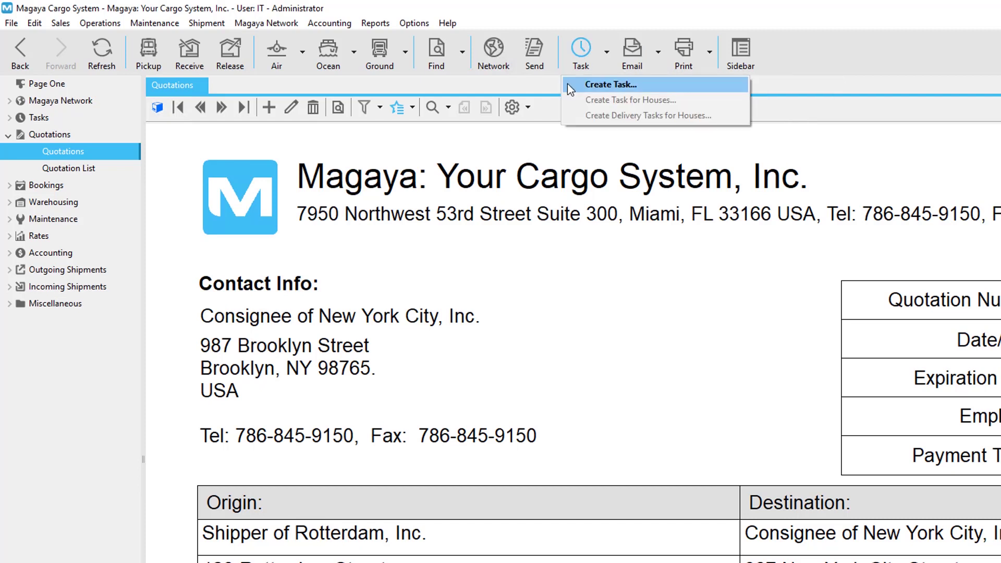
left_click(568, 84)
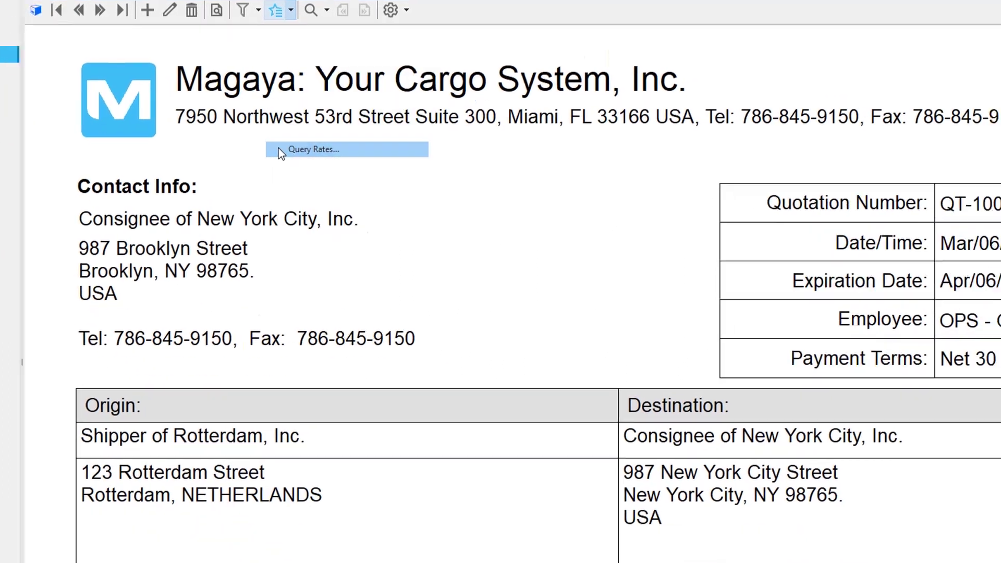
Query Rotterdam–New York selling rates, finding Ocean Freight Service at USD 2000, then close
left_click(398, 246)
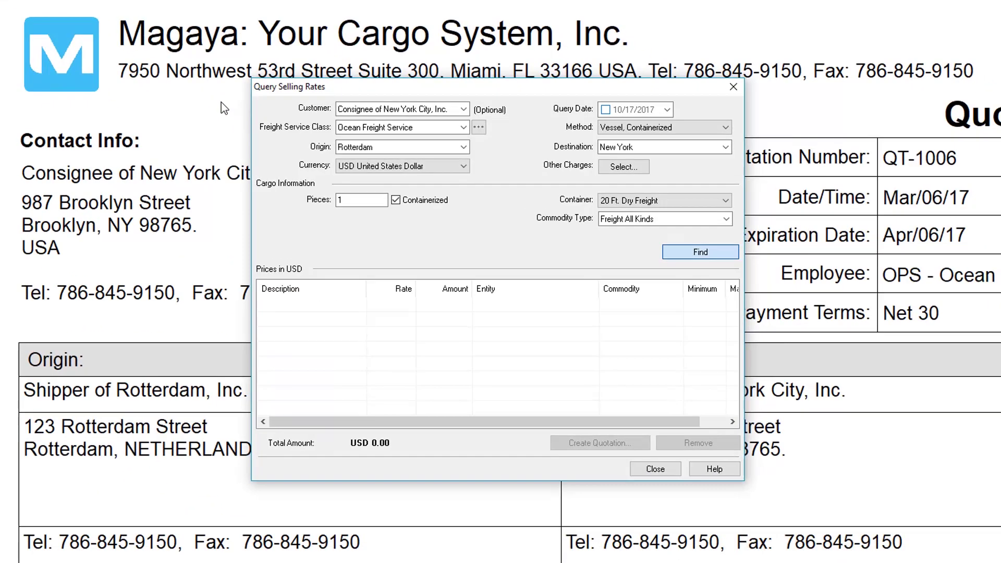
left_click(731, 250)
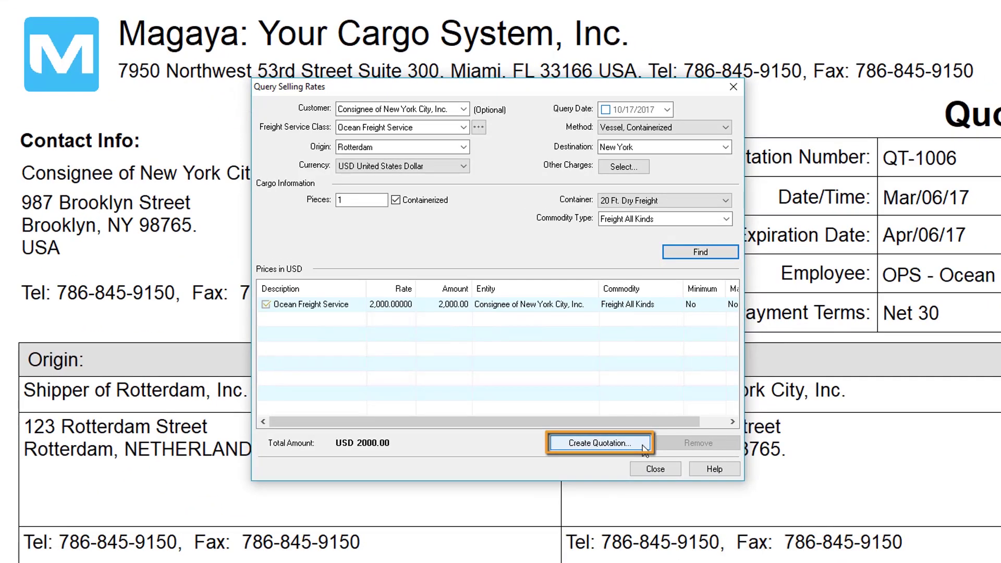
left_click(600, 442)
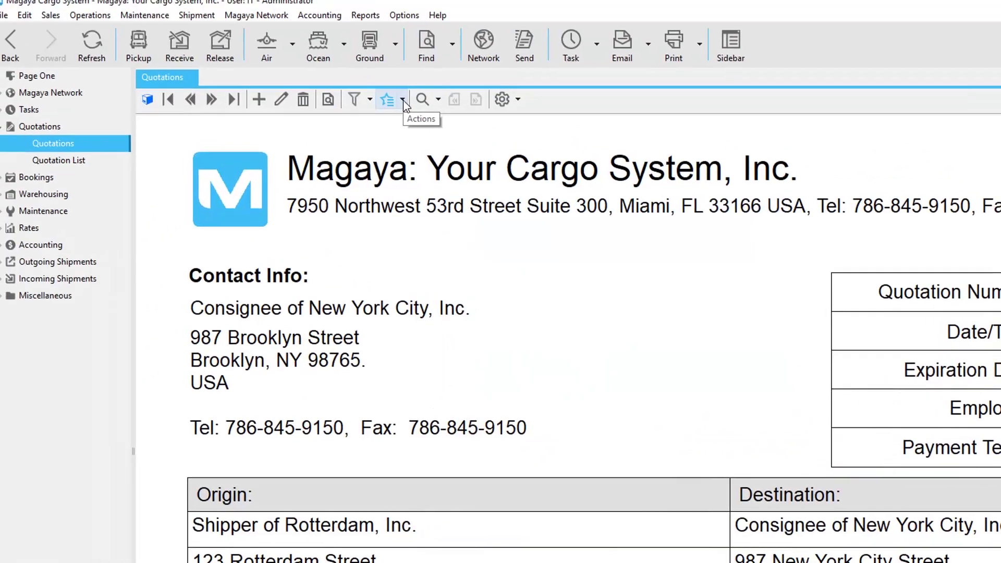
left_click(399, 107)
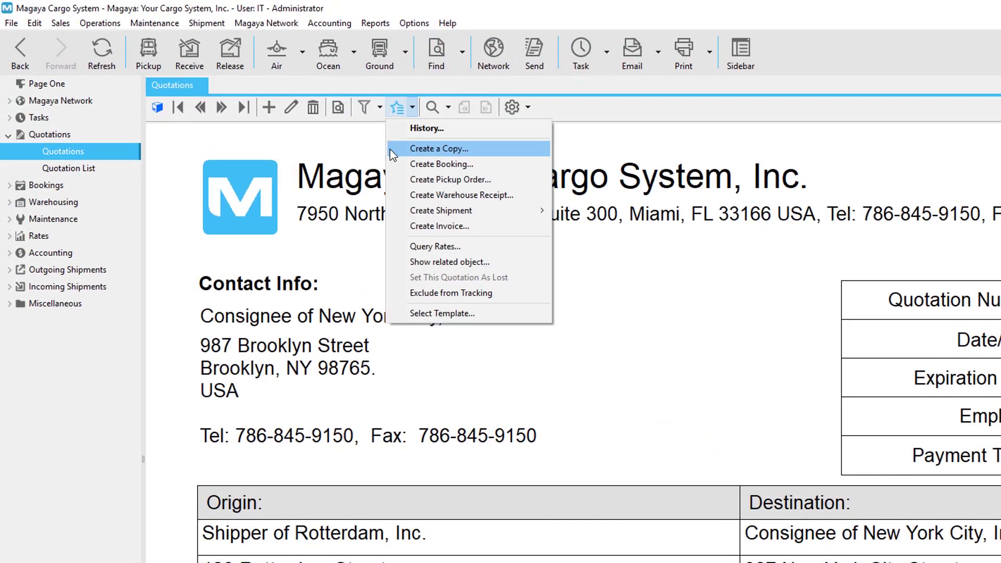
Copy QT-1006 as QT-1019 and review its creation date, commodities and charges
left_click(392, 150)
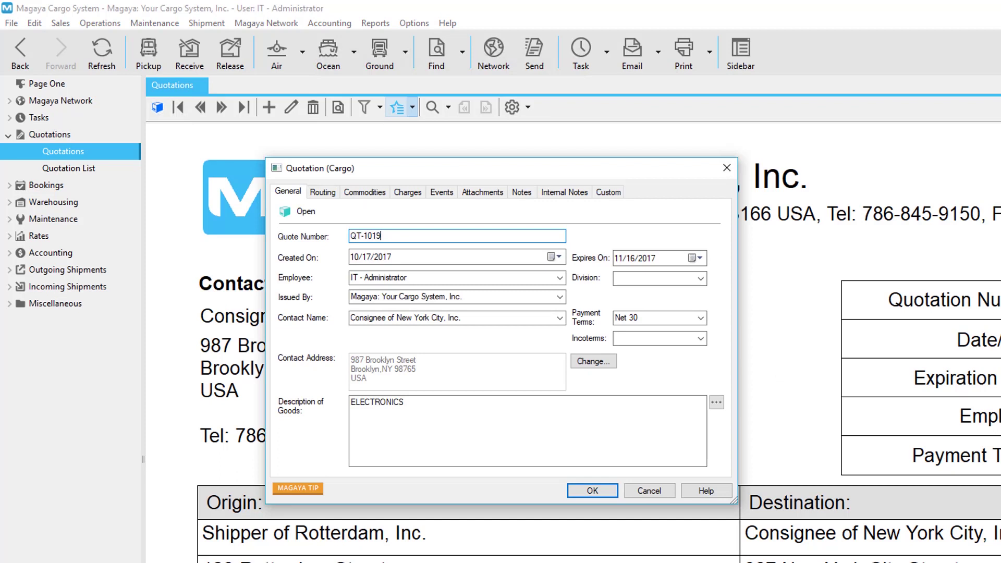
left_click(558, 257)
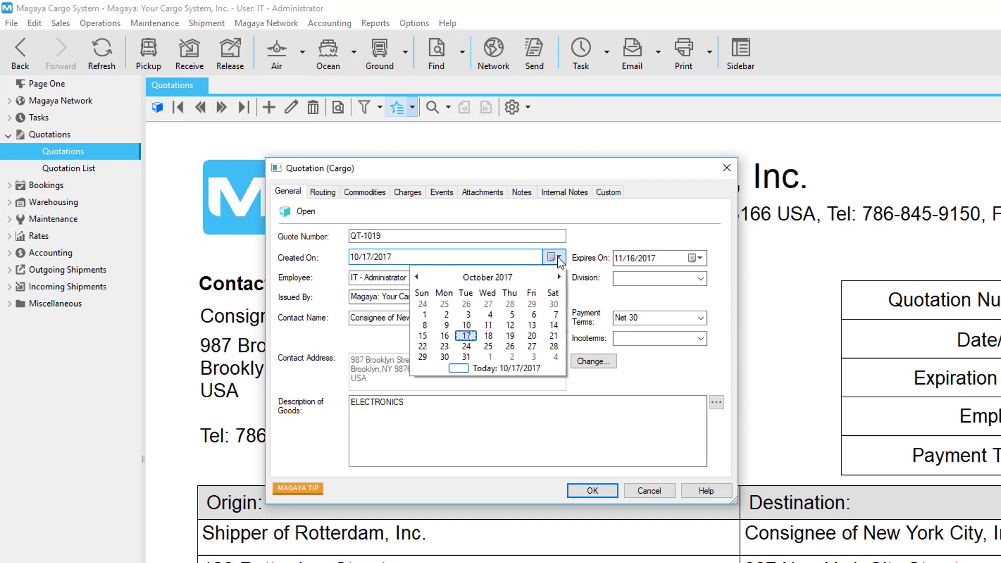
left_click(367, 192)
left_click(407, 192)
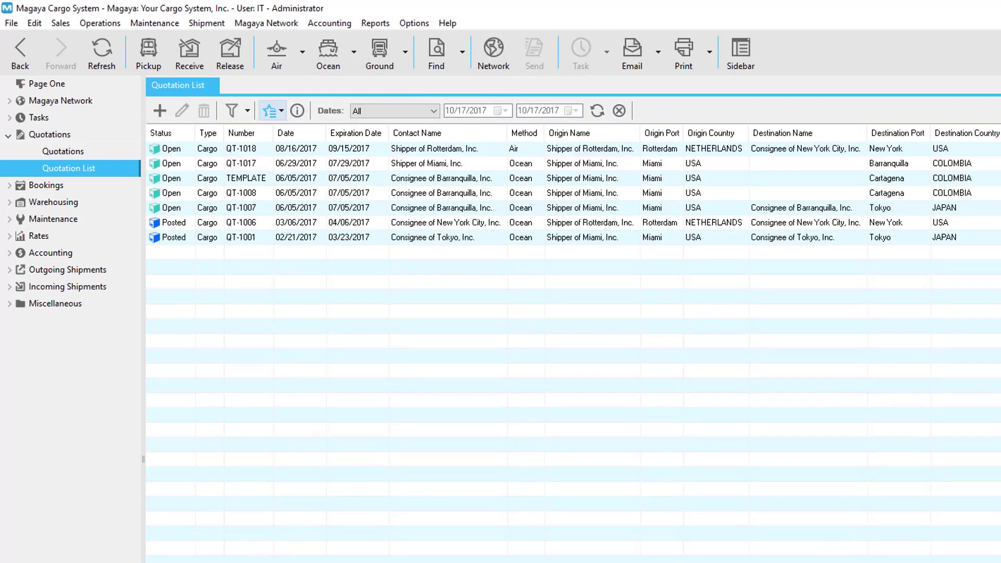
Run the Quotations by Employee report (32,697.18 USD) and add Employee and Amount columns
left_click(280, 111)
mouse_move(297, 132)
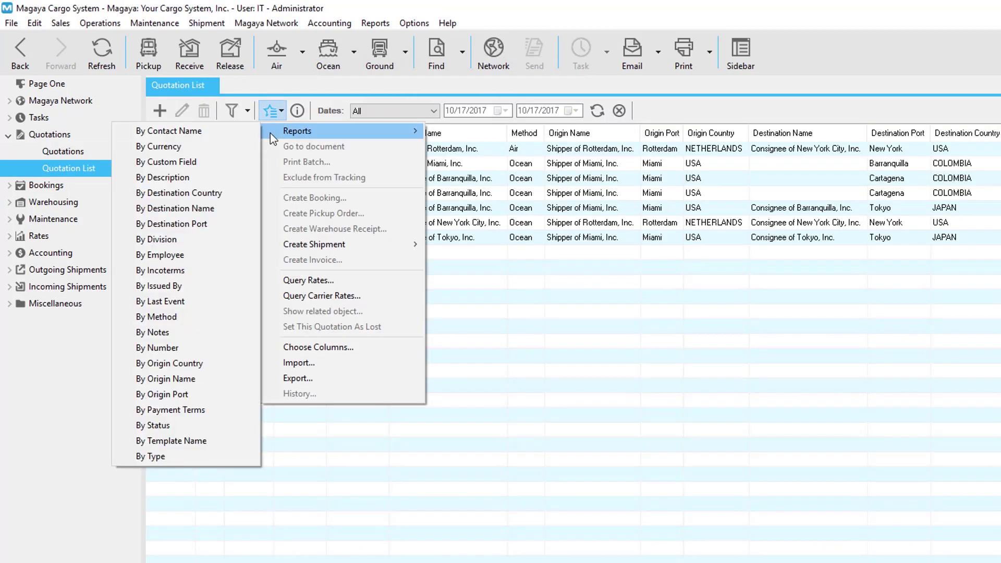
left_click(160, 255)
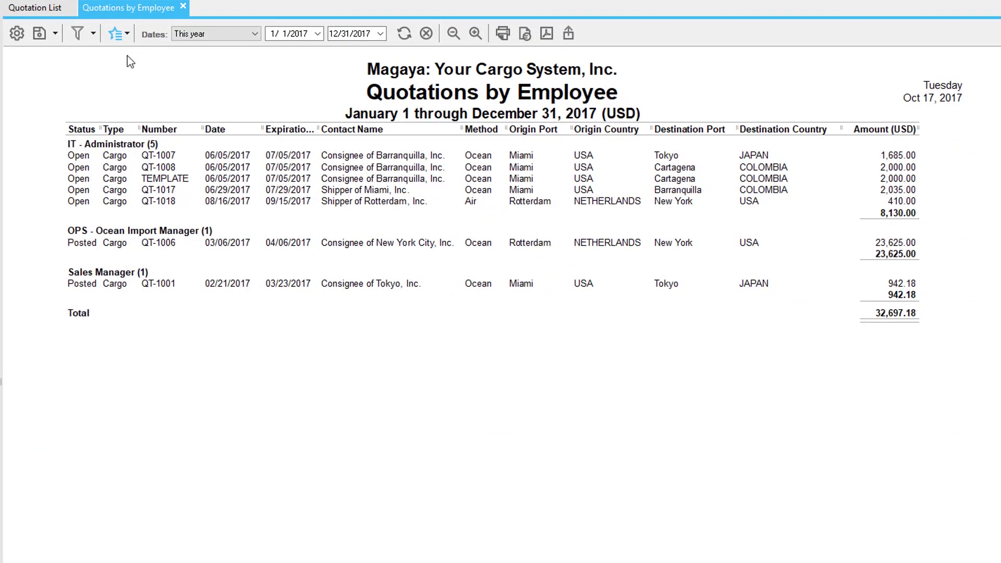
left_click(250, 114)
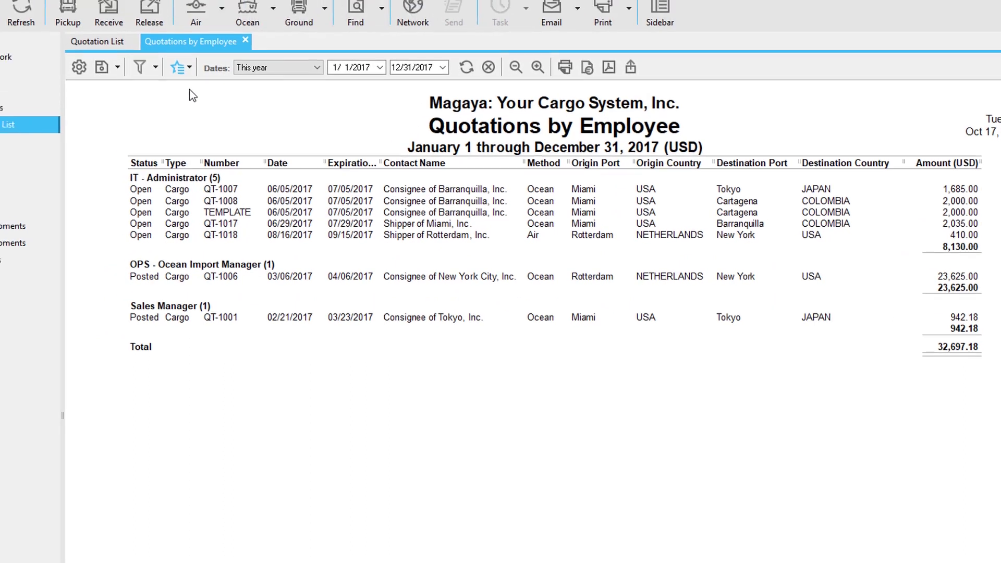
right_click(264, 342)
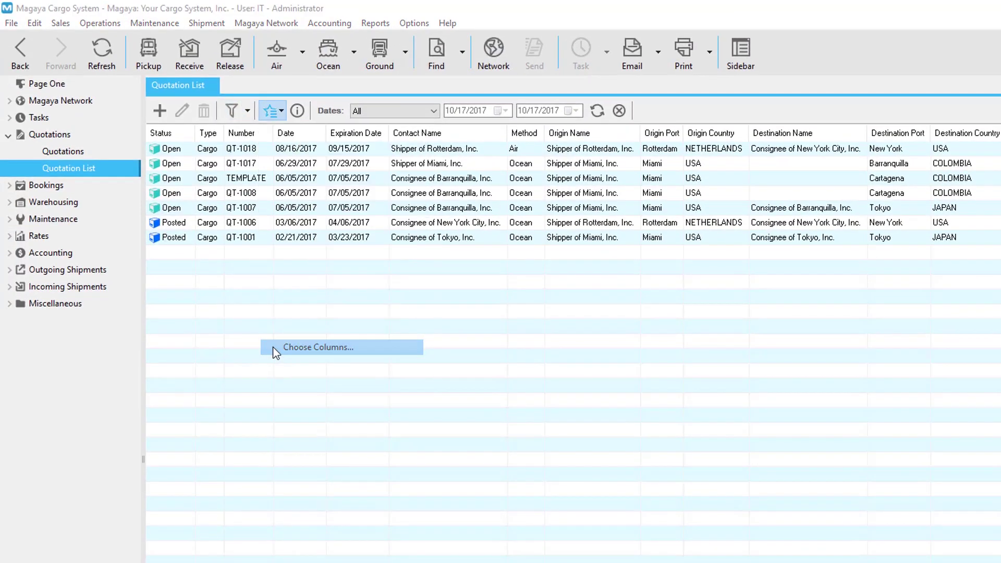
left_click(274, 350)
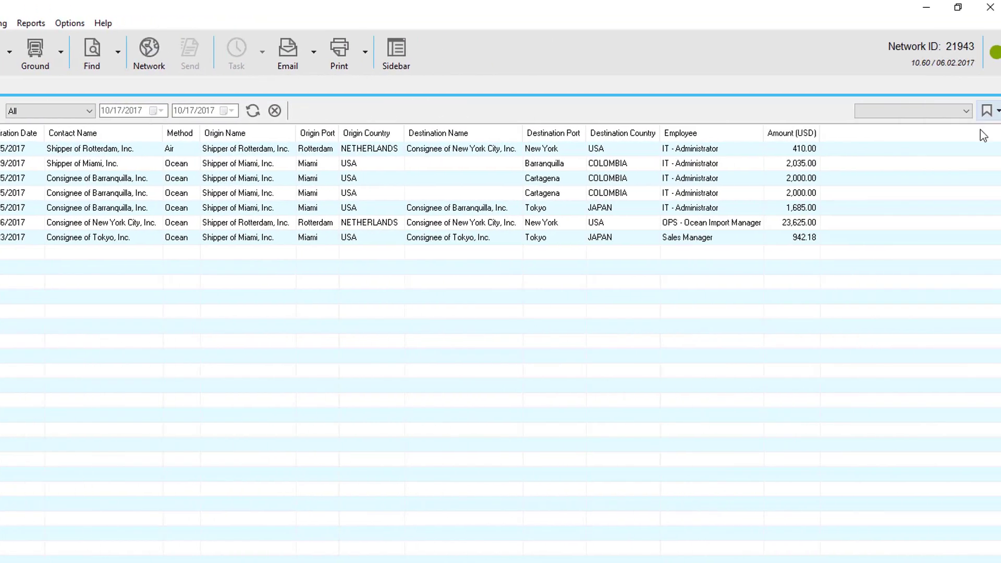